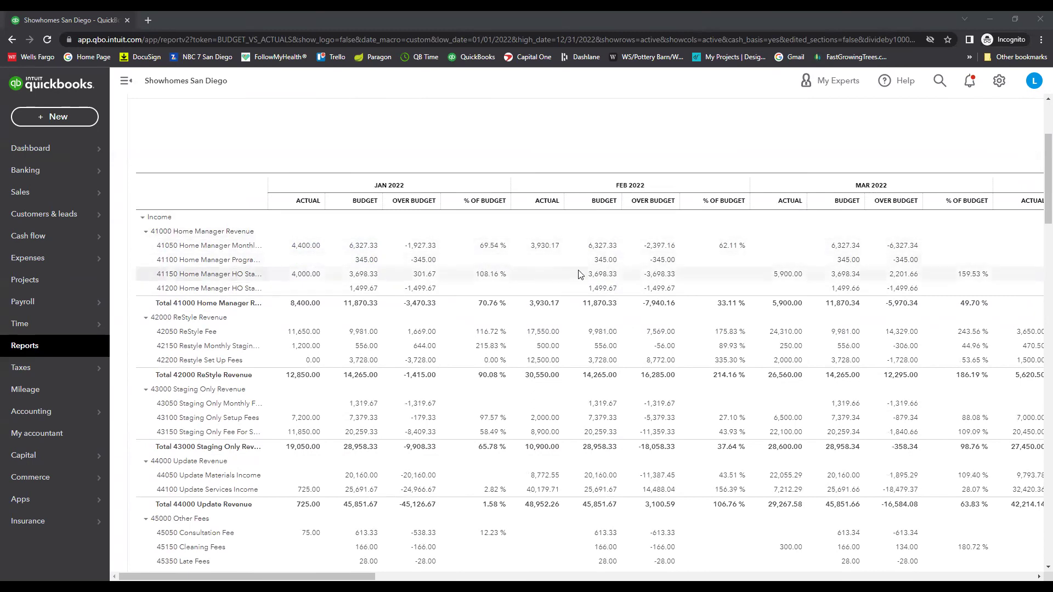
Examine the monthly actual and budget amounts in the 2022 budget-versus-actuals report
scroll(578, 274, down, 5)
scroll(579, 274, down, 2)
scroll(592, 273, up, 8)
scroll(607, 272, up, 2)
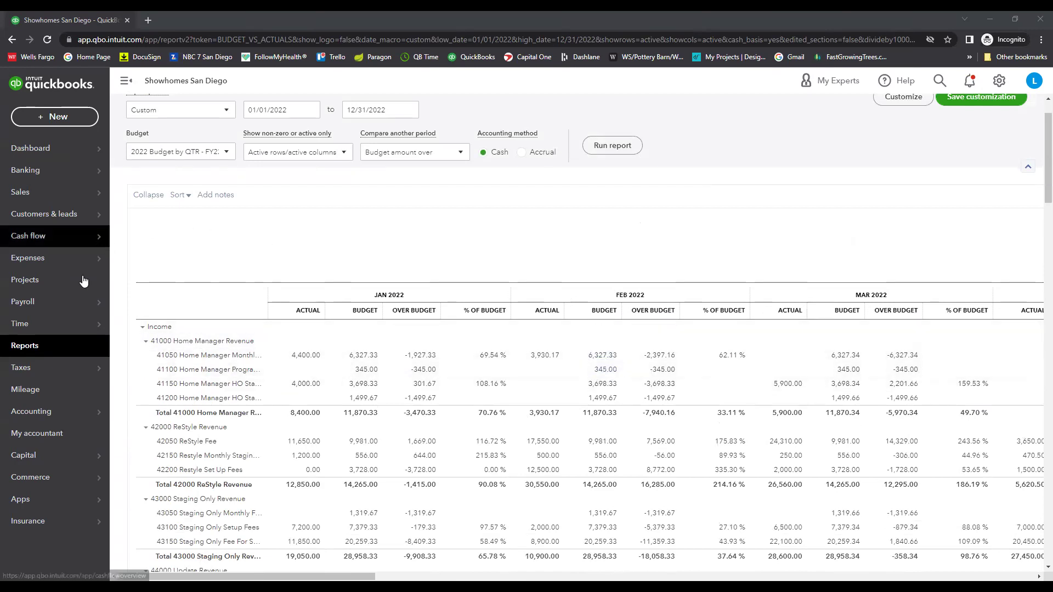
Open the project list and filter it to show all statuses
click(31, 281)
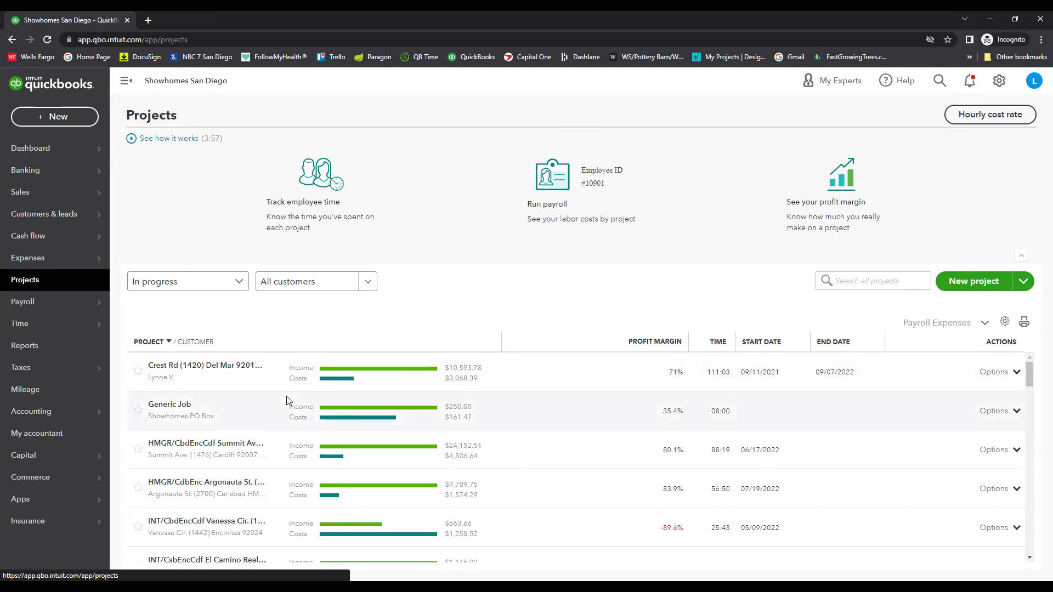
click(237, 283)
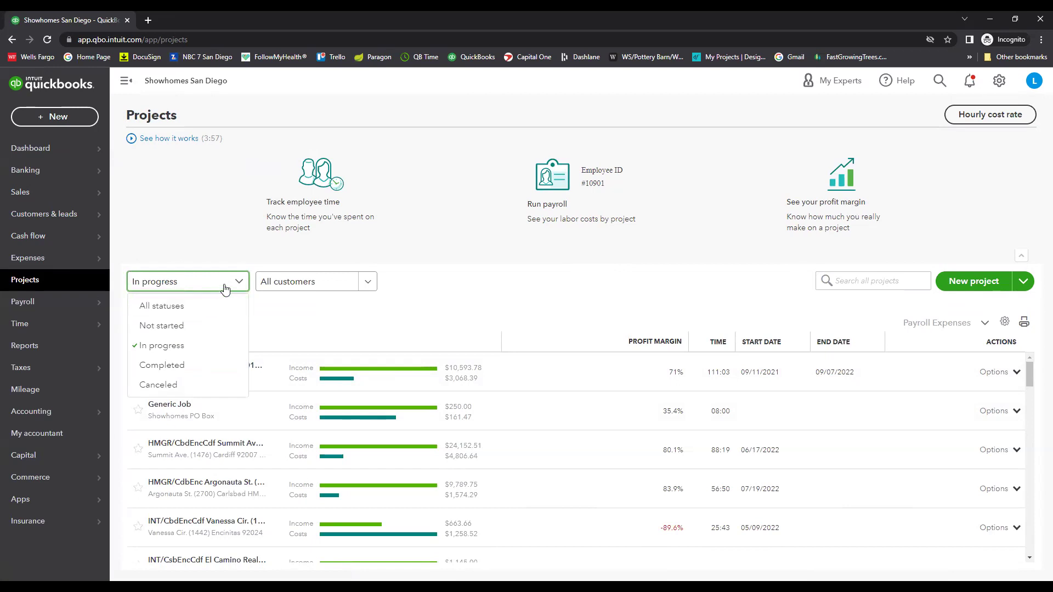
click(190, 307)
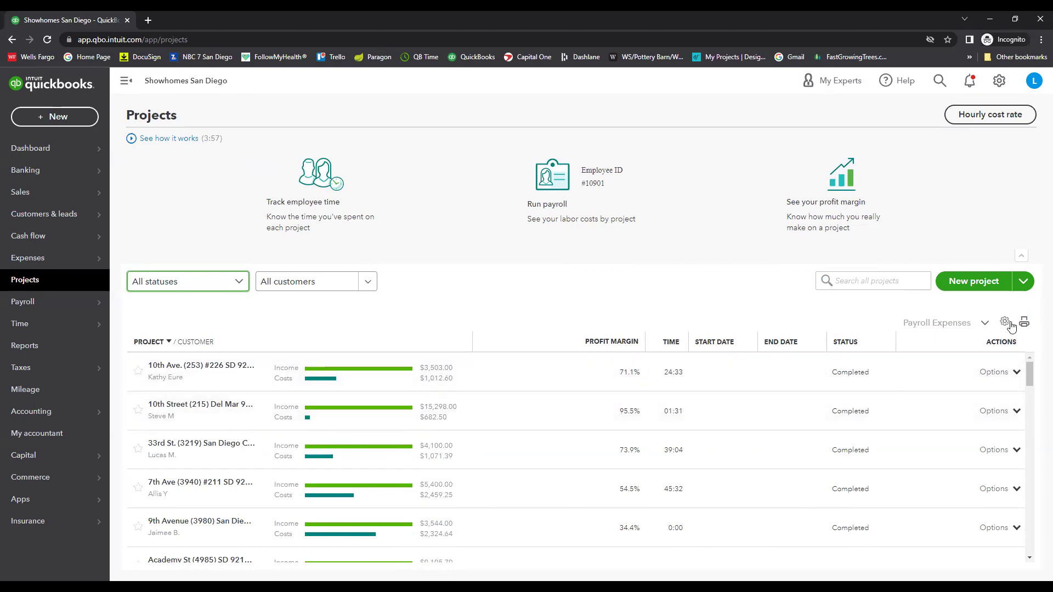
Look through the project list, examining the income, costs, profit margin, time, dates and status of the projects
scroll(1016, 561, down, 15)
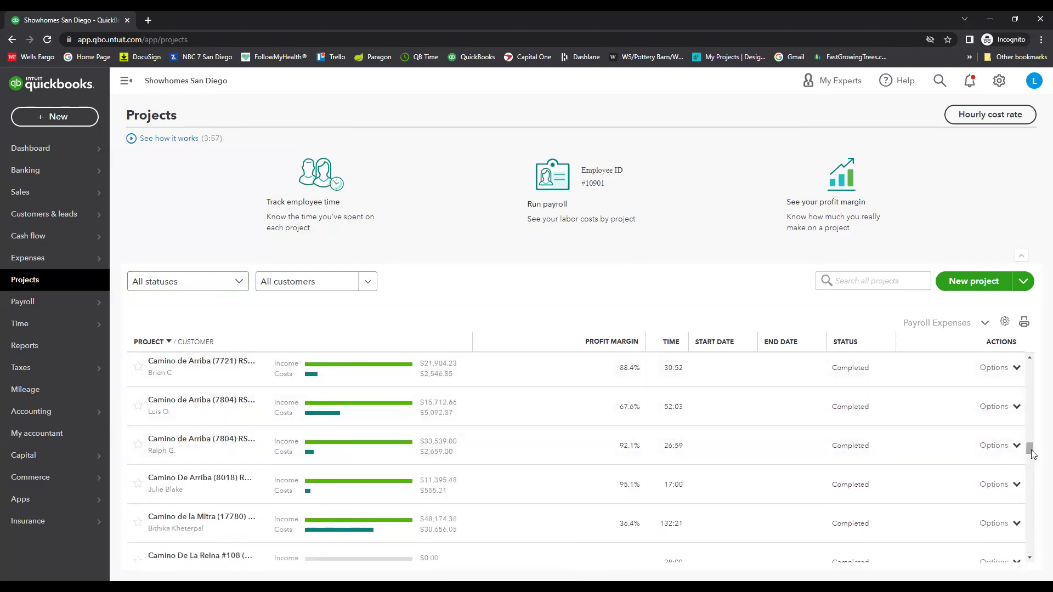
scroll(1028, 449, down, 5)
scroll(1029, 489, down, 5)
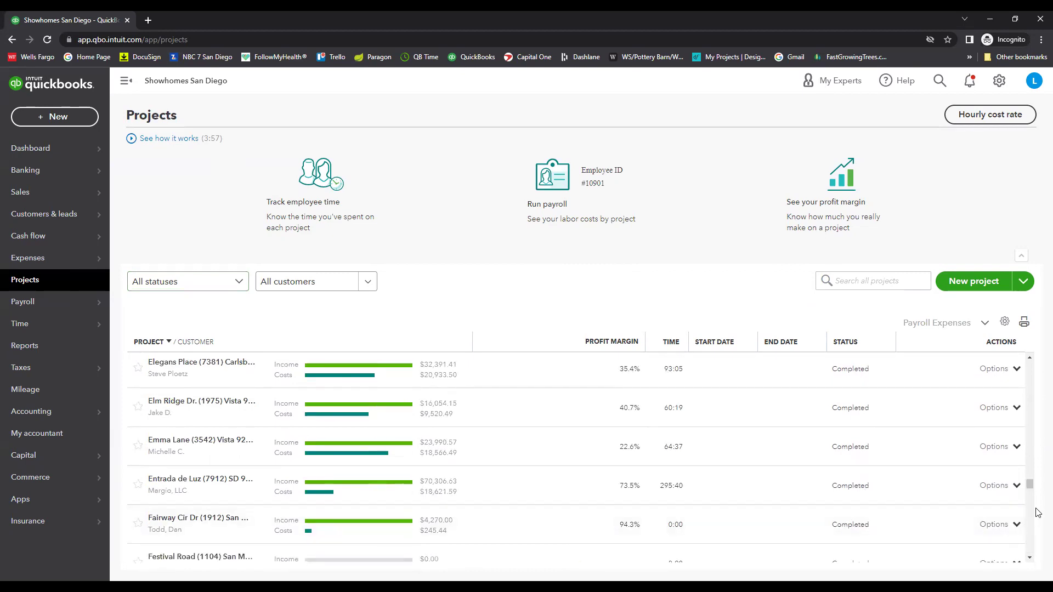
scroll(1029, 490, down, 5)
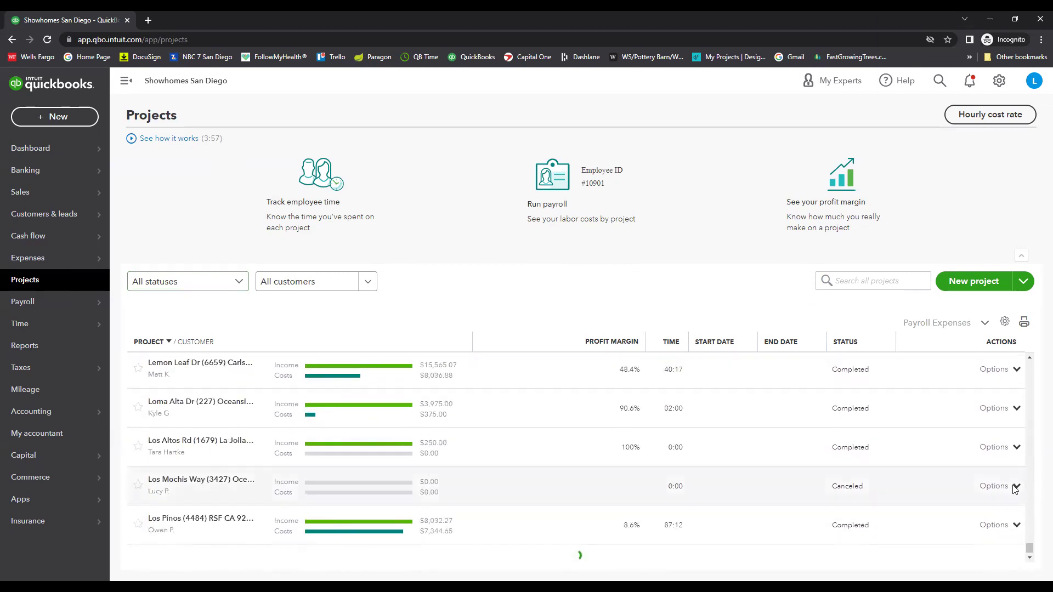
drag(1029, 497, 1030, 562)
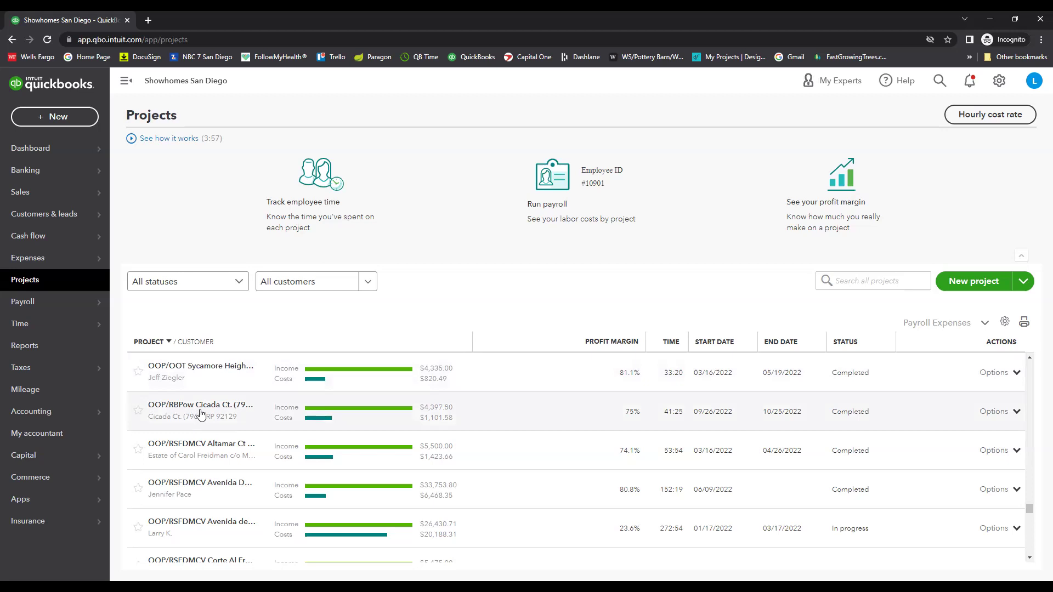
scroll(206, 411, down, 5)
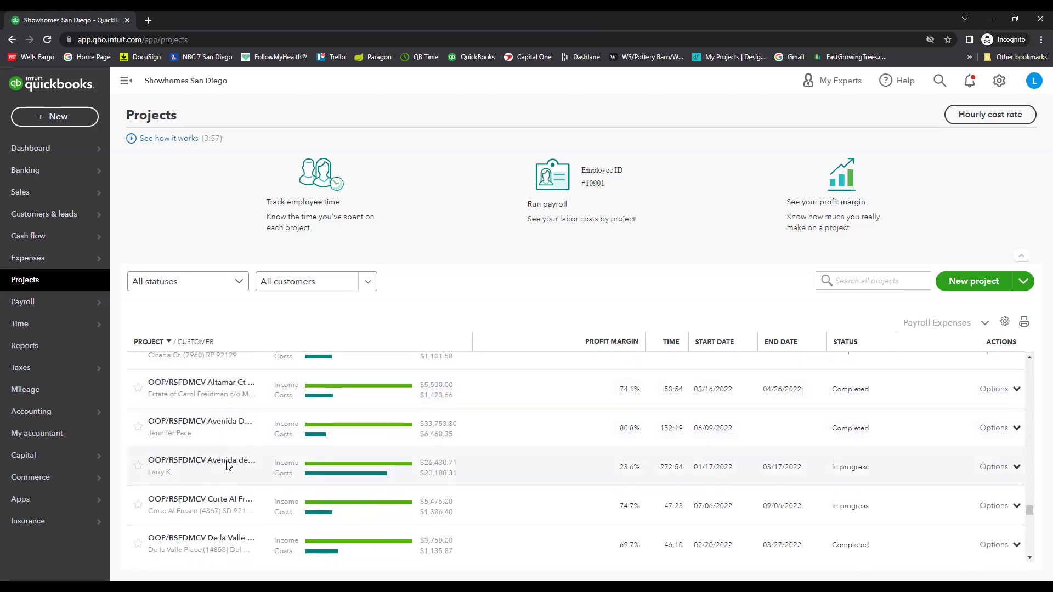
scroll(231, 460, down, 5)
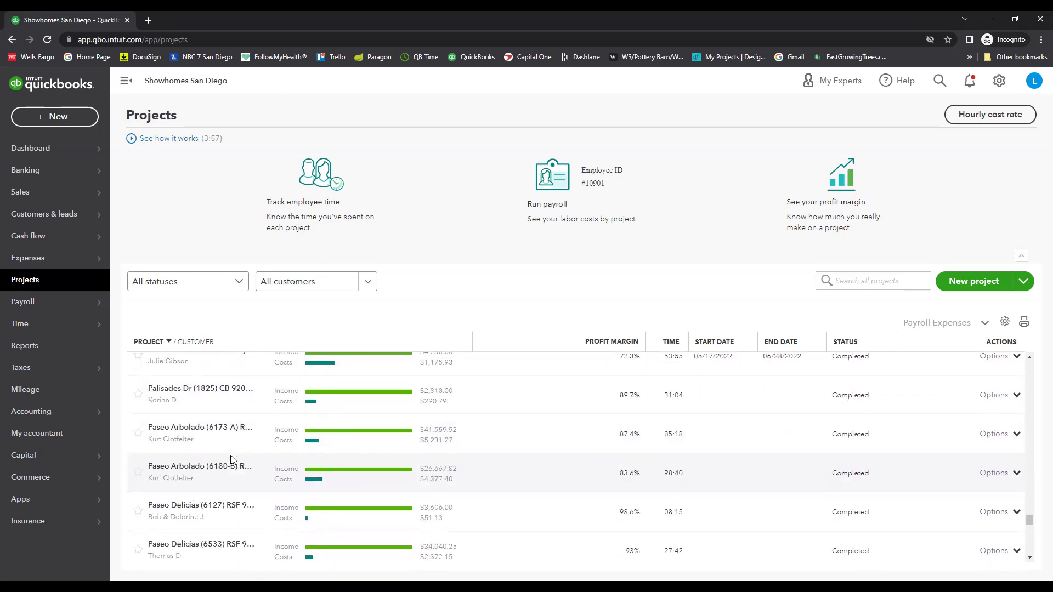
scroll(230, 460, down, 5)
scroll(242, 458, up, 5)
scroll(244, 458, up, 5)
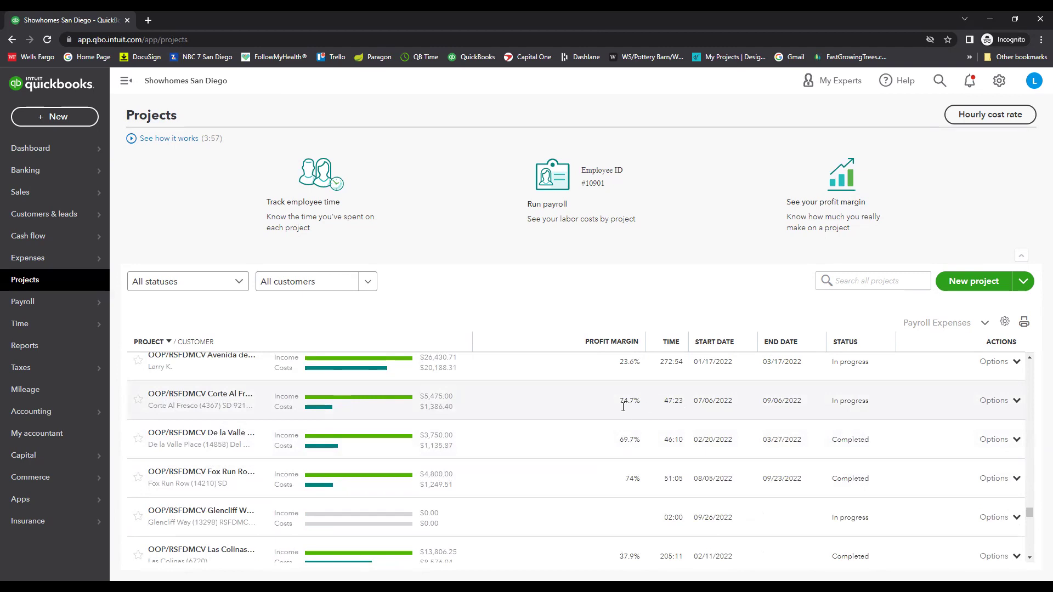
scroll(211, 457, down, 1)
scroll(211, 456, down, 8)
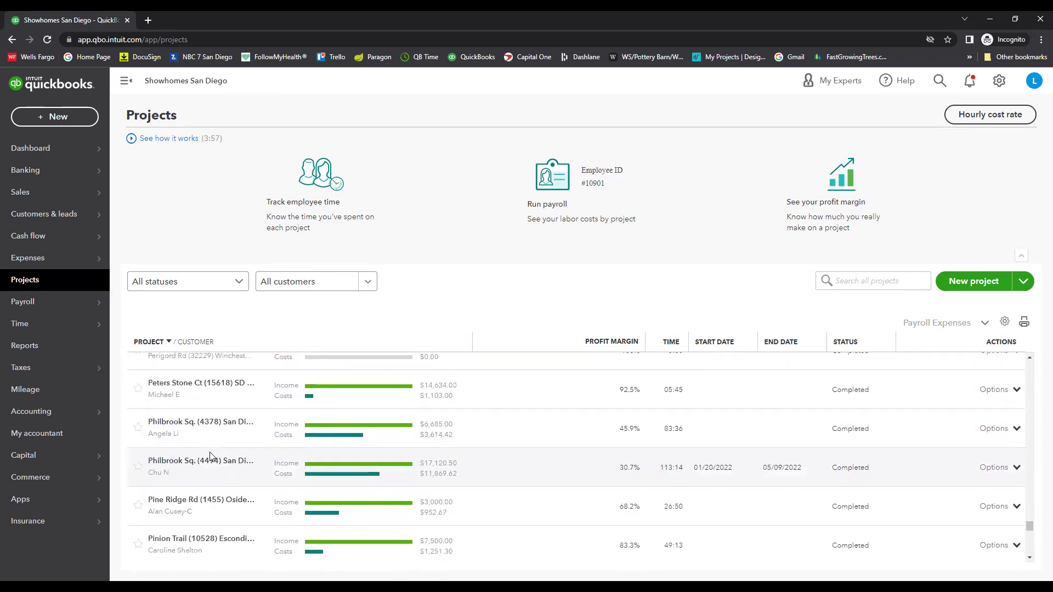
scroll(223, 442, up, 5)
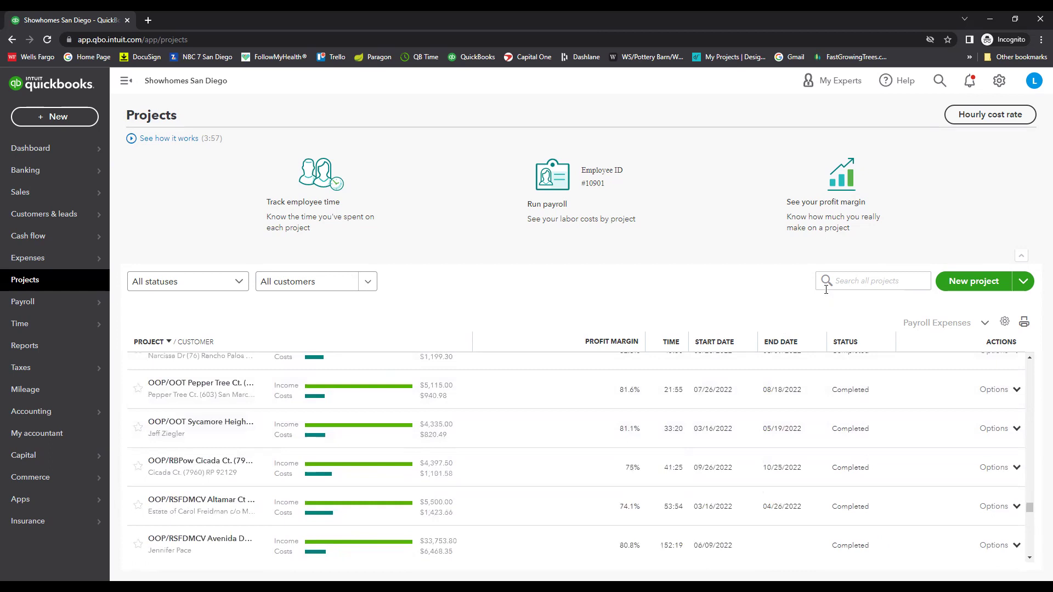
Search all projects for "anatra", choose the matching UPDT project and open its Project profitability report
click(837, 277)
text(a)
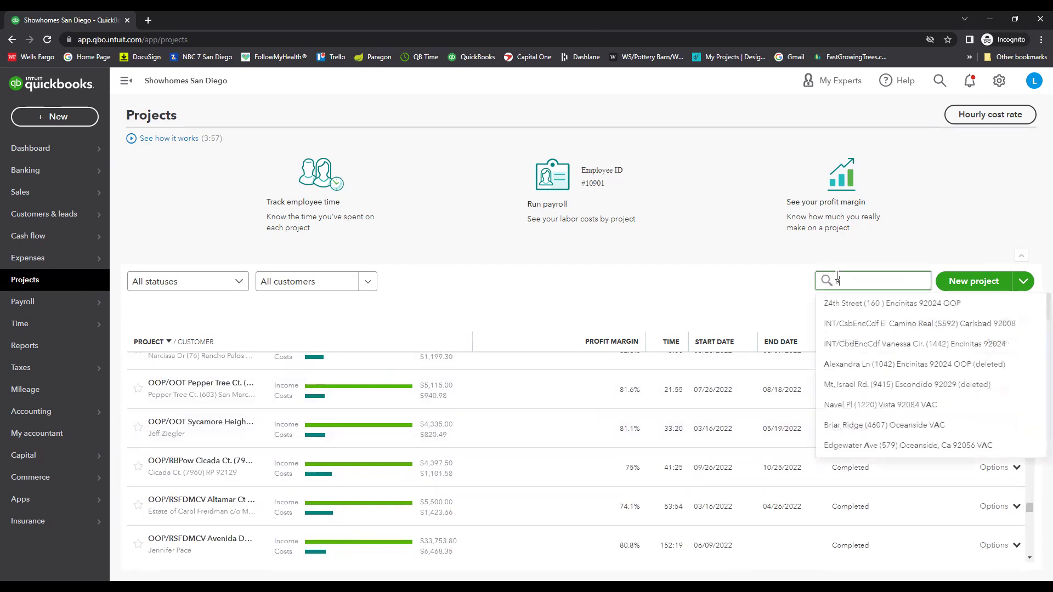
text(natra)
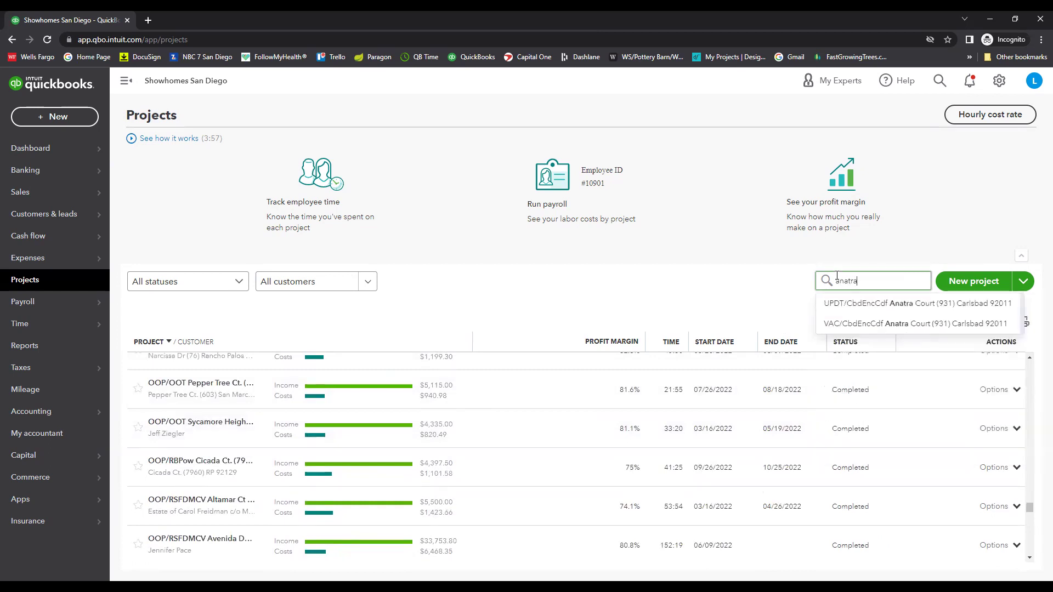
click(857, 303)
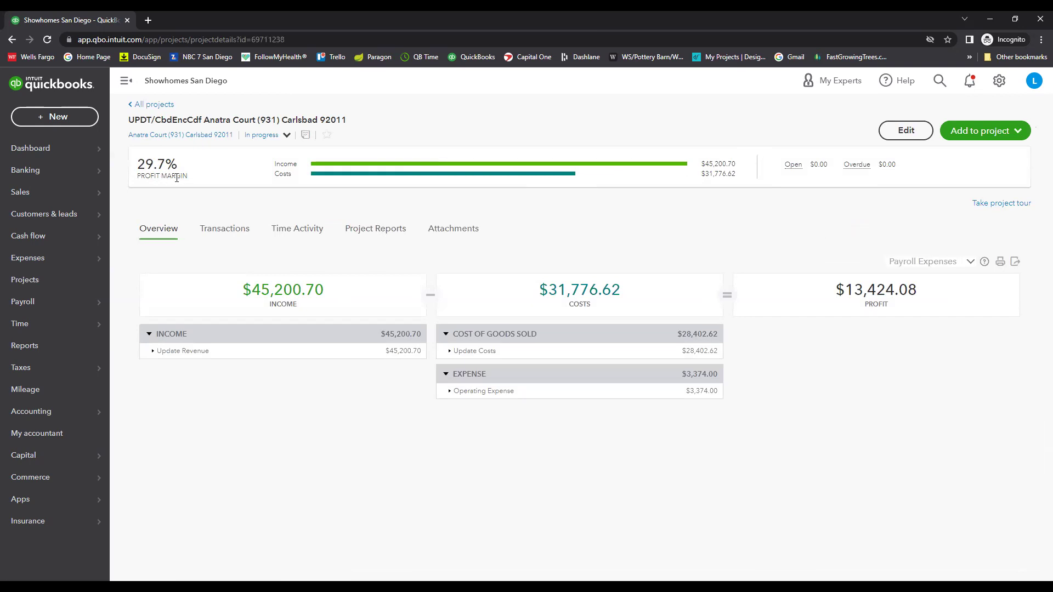
click(373, 234)
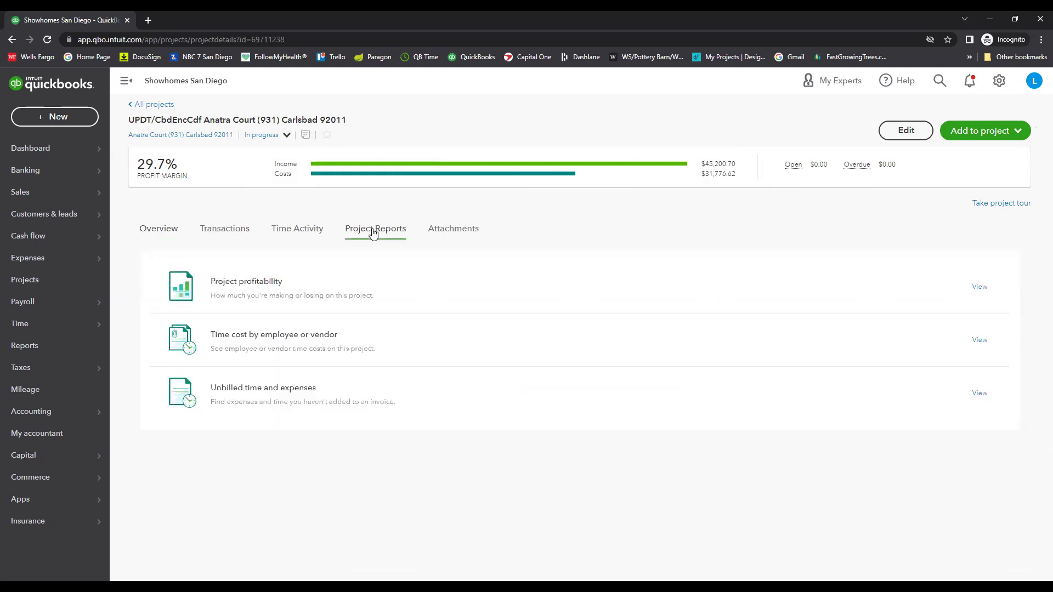
click(259, 290)
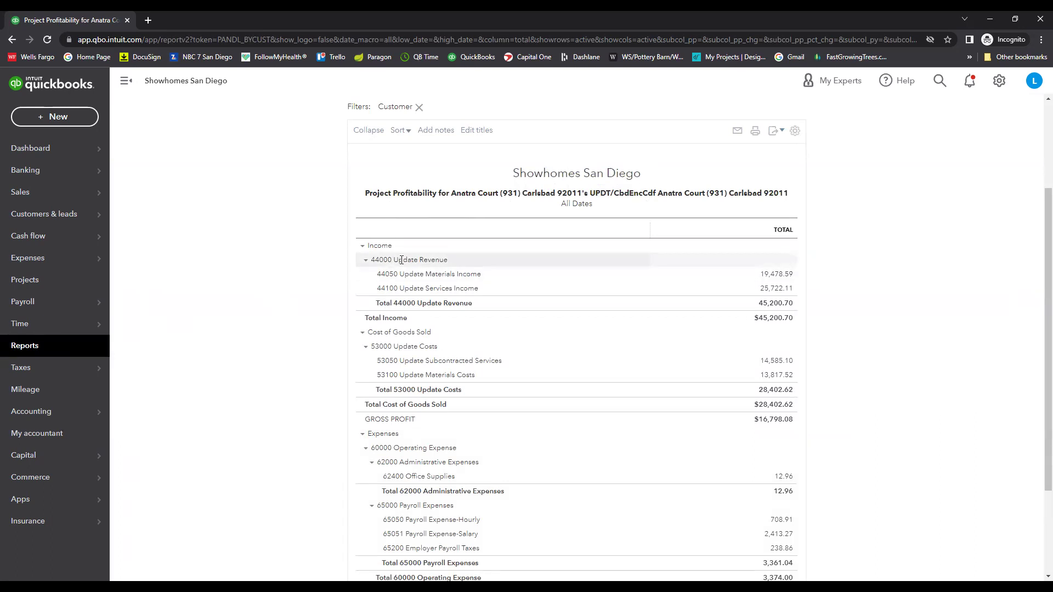
Examine the project profitability report from update revenue and cost of goods sold through payroll expenses to net income
scroll(400, 260, down, 1)
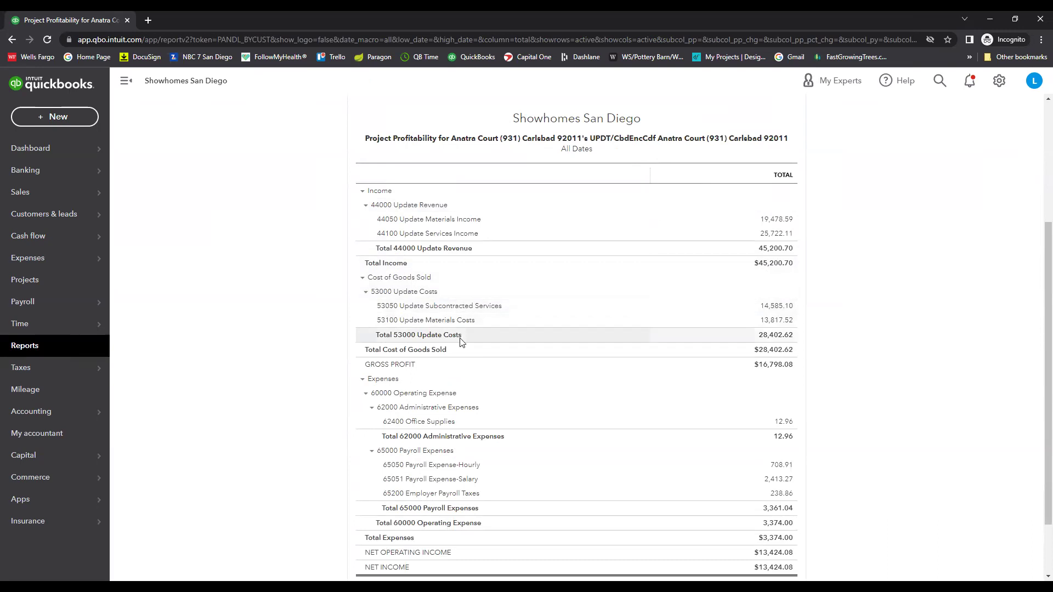
scroll(460, 339, down, 2)
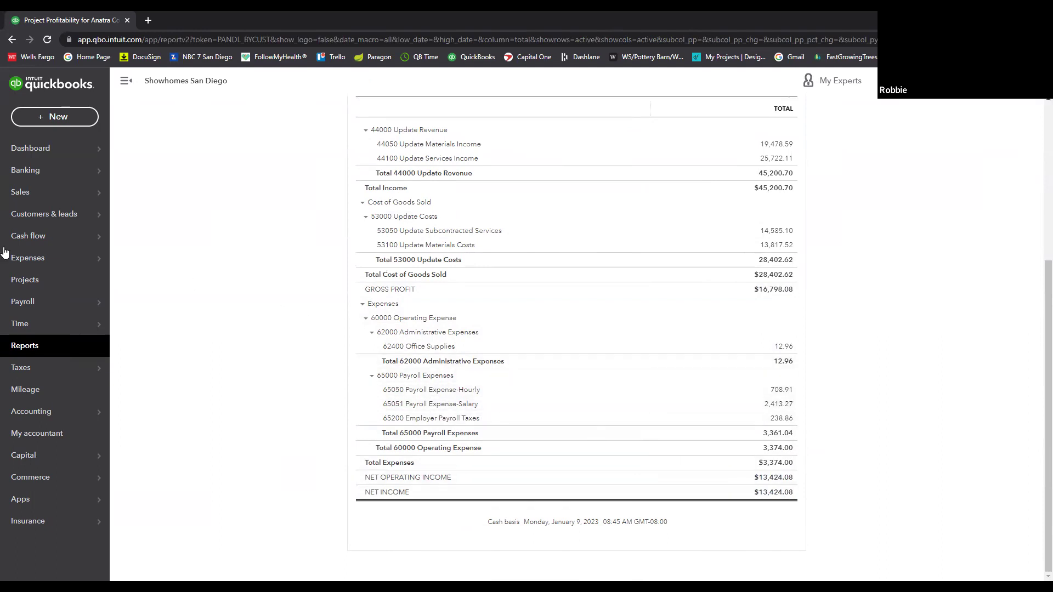
scroll(301, 442, up, 4)
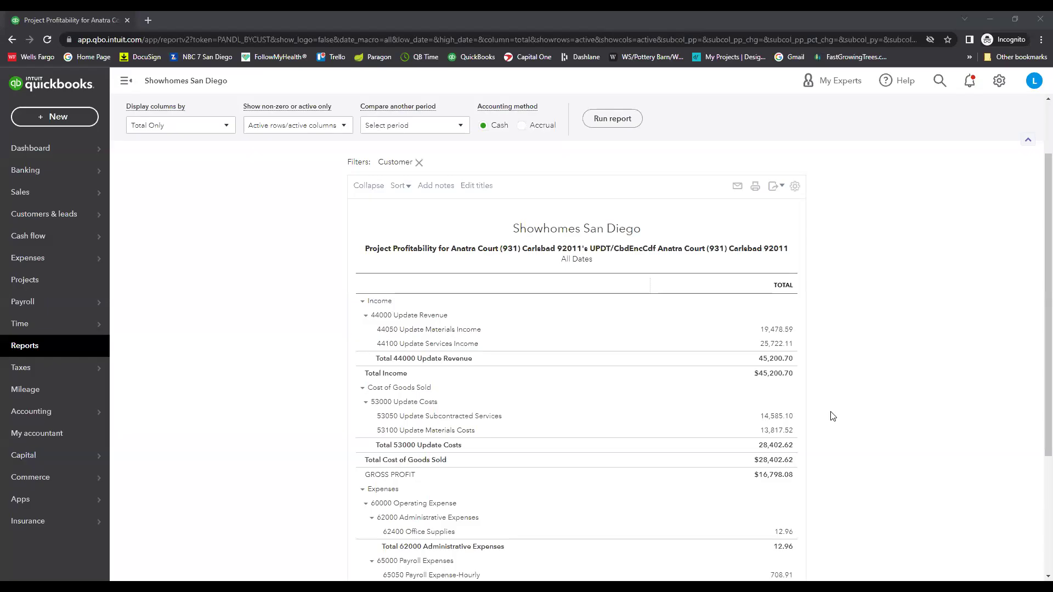
scroll(832, 416, down, 3)
scroll(508, 414, up, 2)
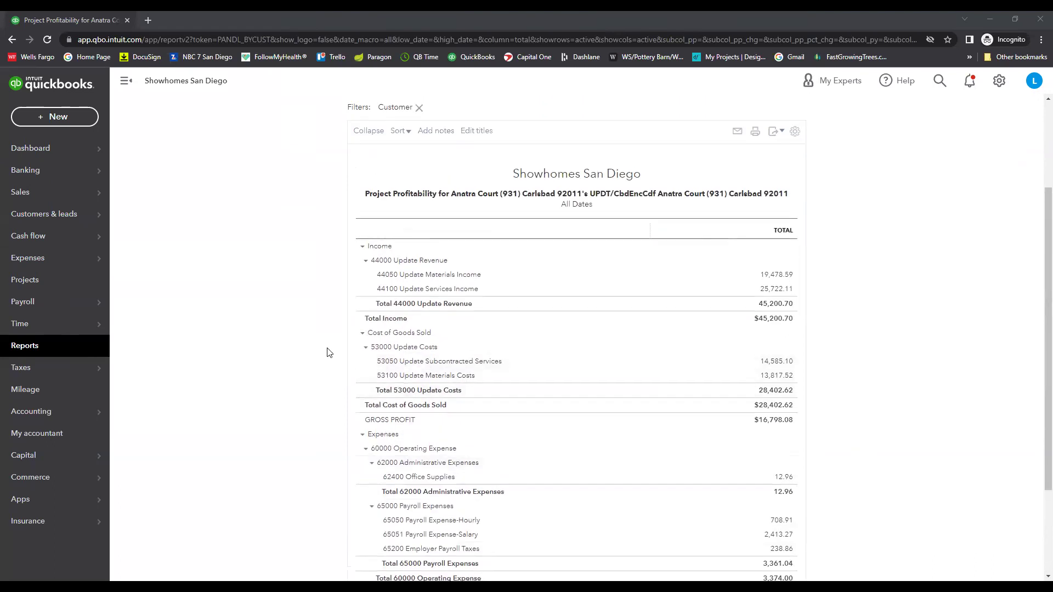
scroll(329, 352, down, 2)
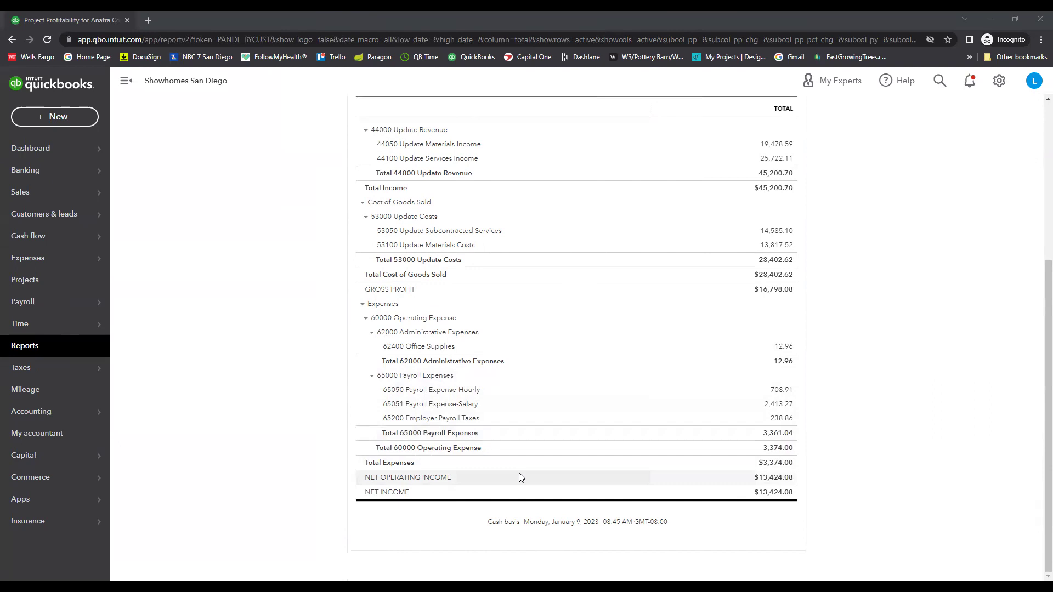
scroll(351, 408, up, 3)
scroll(351, 407, down, 3)
scroll(706, 468, up, 5)
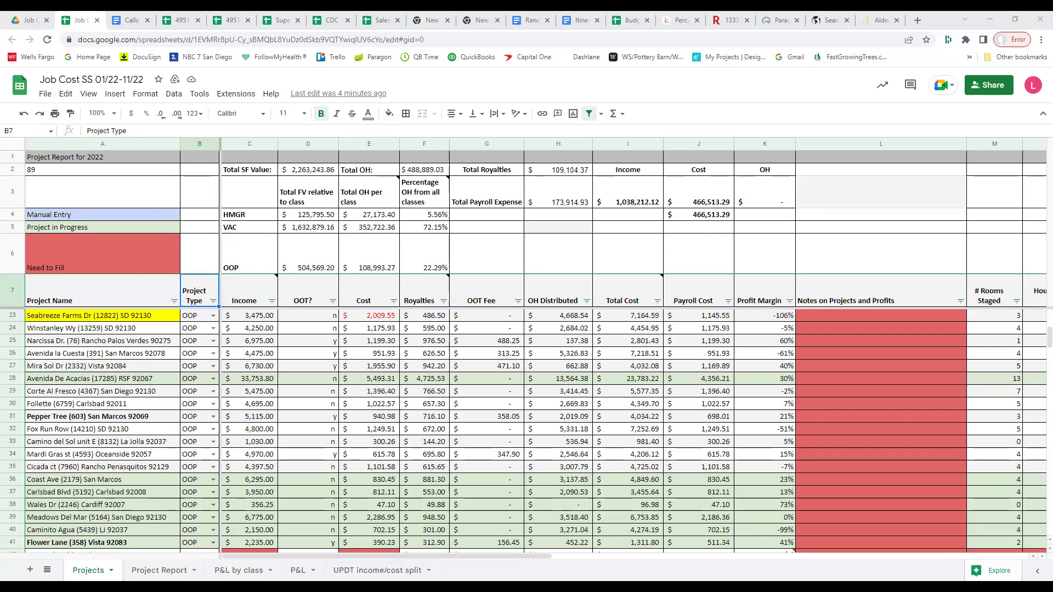
Examine the OOP, UPDT and HMGR projects in the Projects sheet, comparing their costs, payroll and profit margins
scroll(214, 406, down, 5)
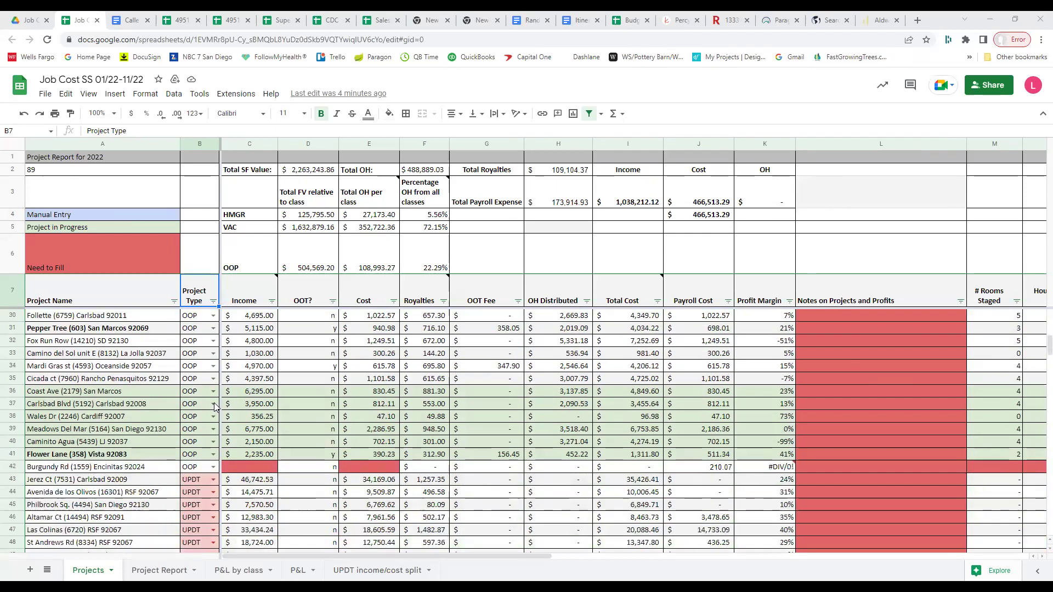
scroll(214, 409, down, 2)
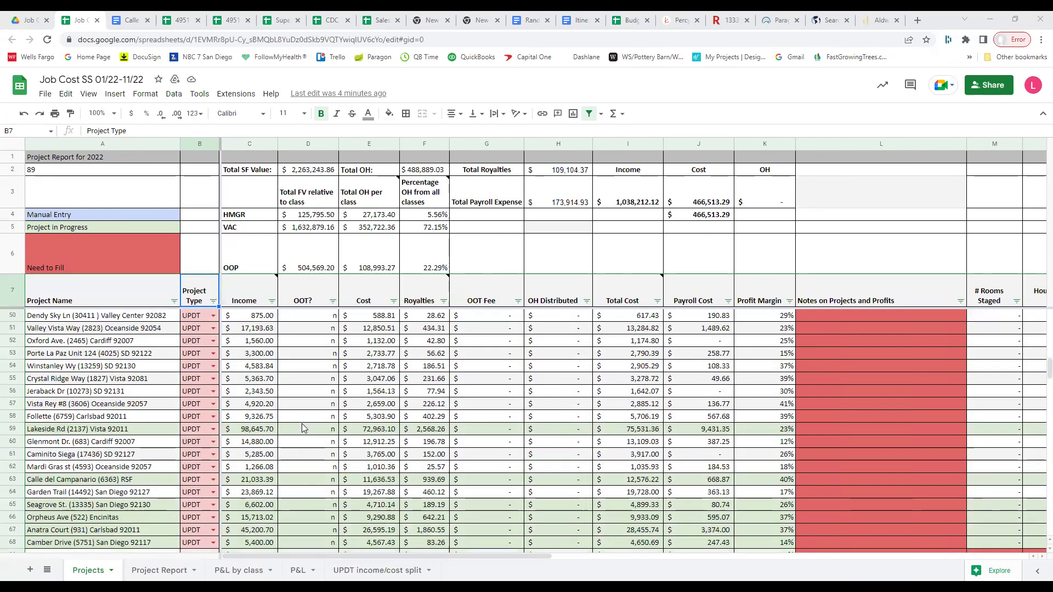
scroll(315, 429, up, 2)
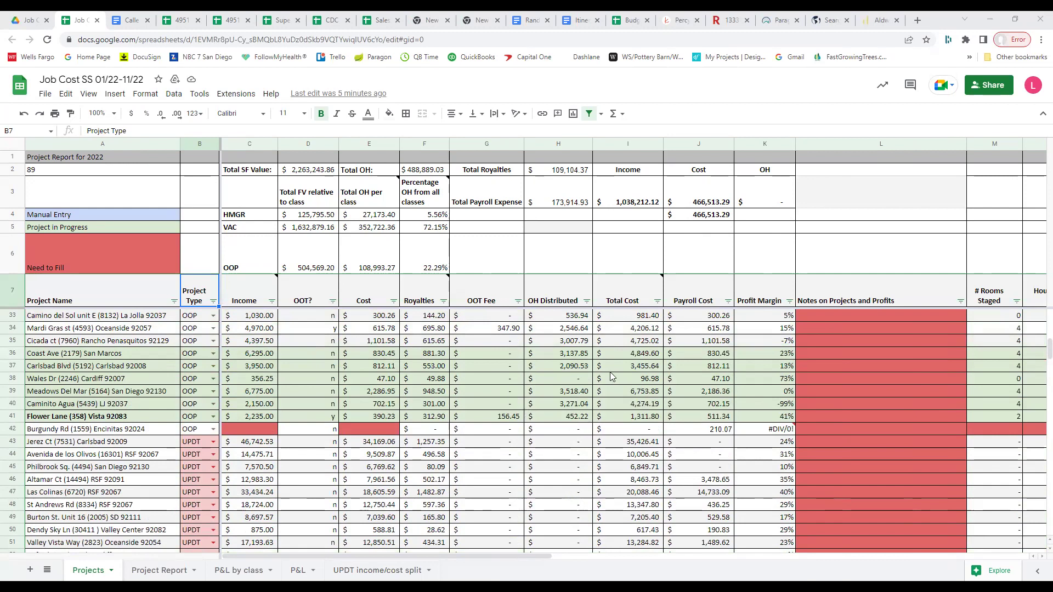
scroll(556, 379, up, 6)
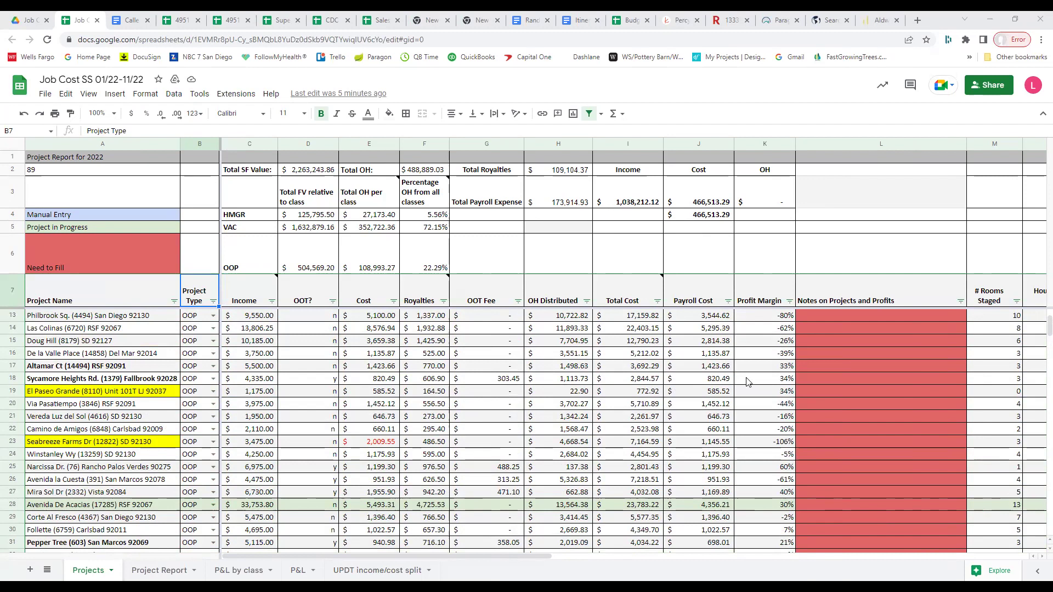
scroll(749, 382, down, 8)
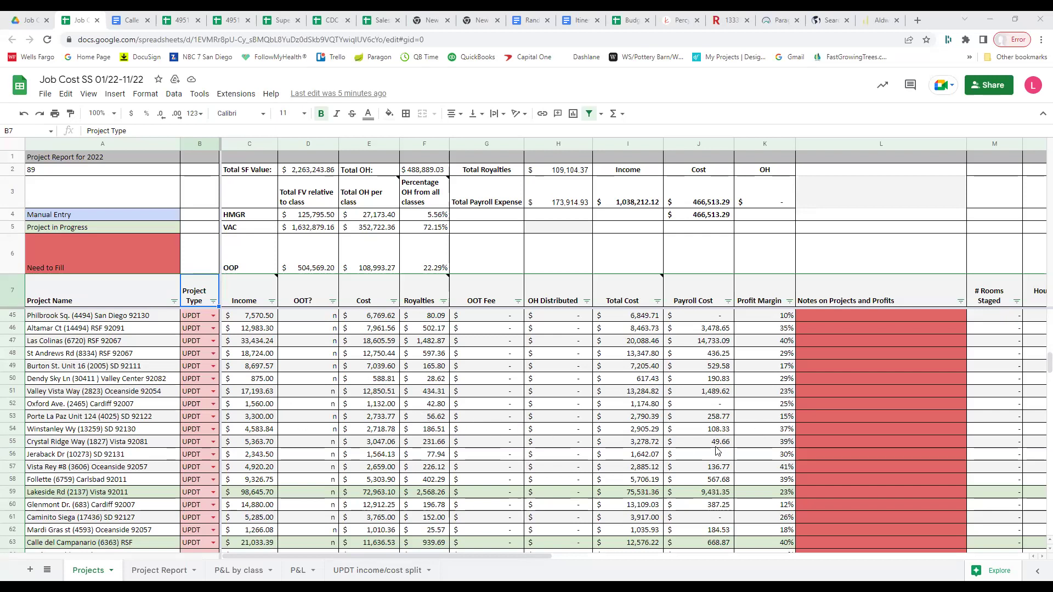
scroll(735, 449, up, 3)
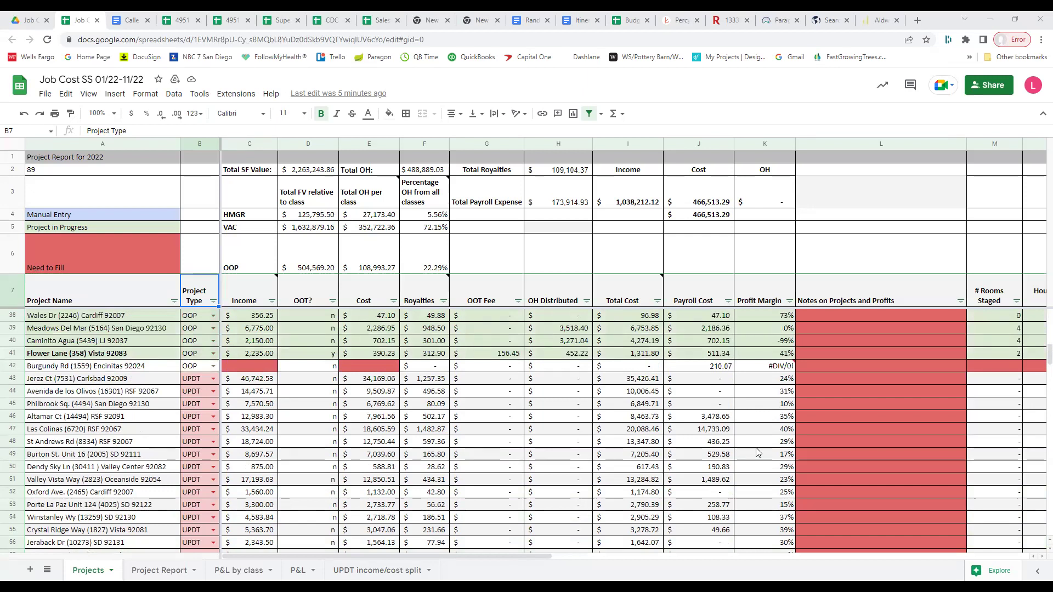
scroll(754, 454, up, 2)
scroll(756, 456, up, 4)
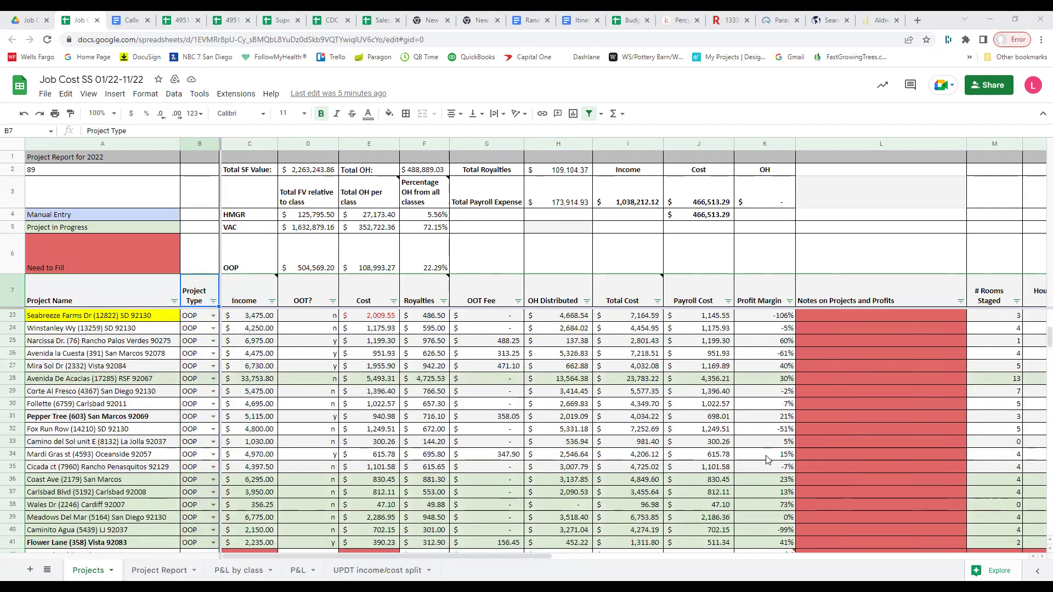
scroll(766, 459, up, 6)
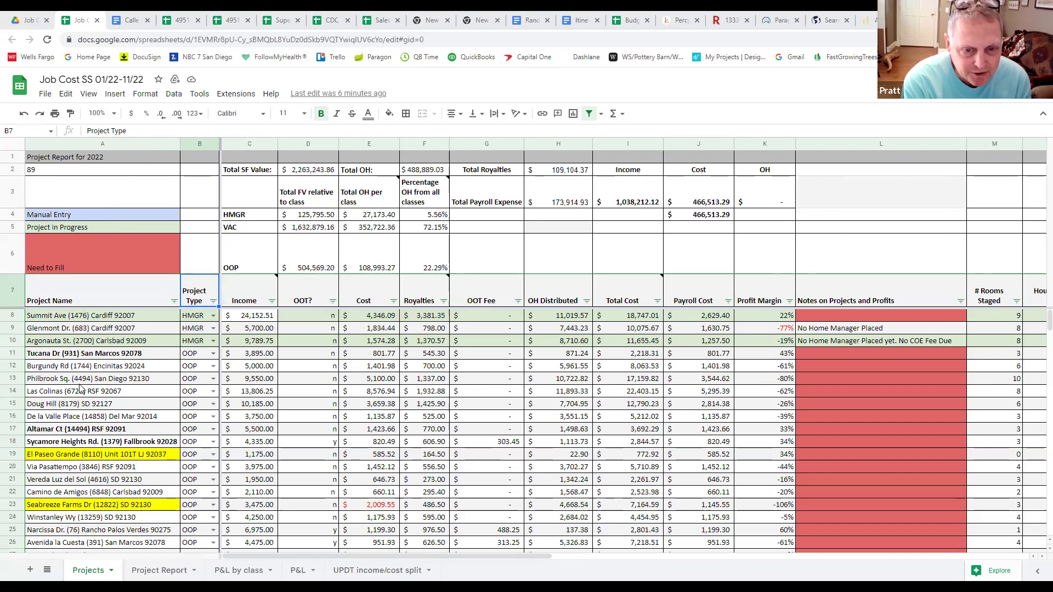
Sort the projects in the Projects sheet by Profit Margin in ascending order (A → Z)
click(789, 302)
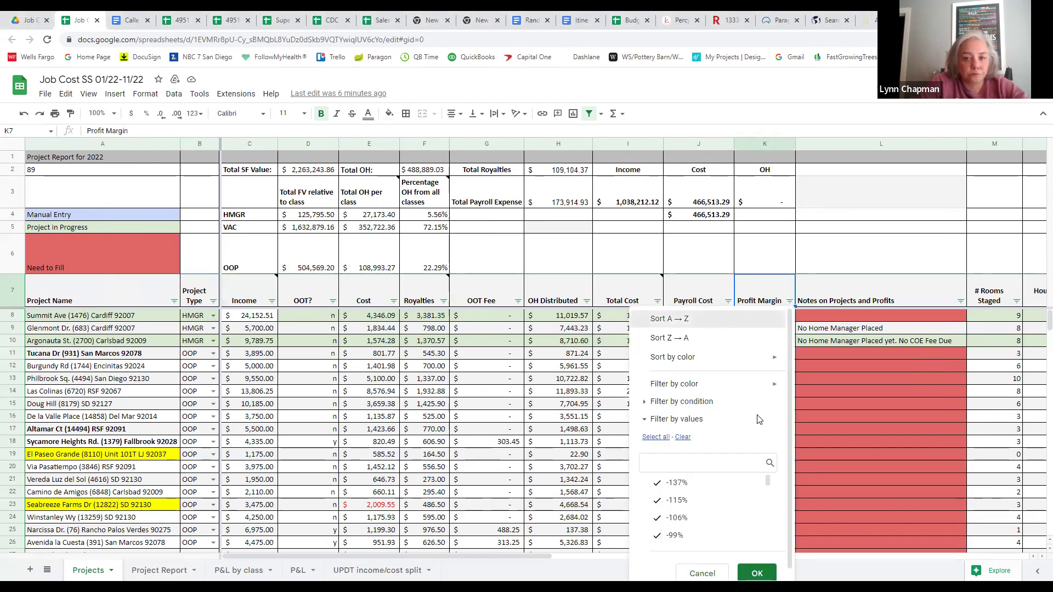
click(669, 319)
scroll(749, 441, up, 1)
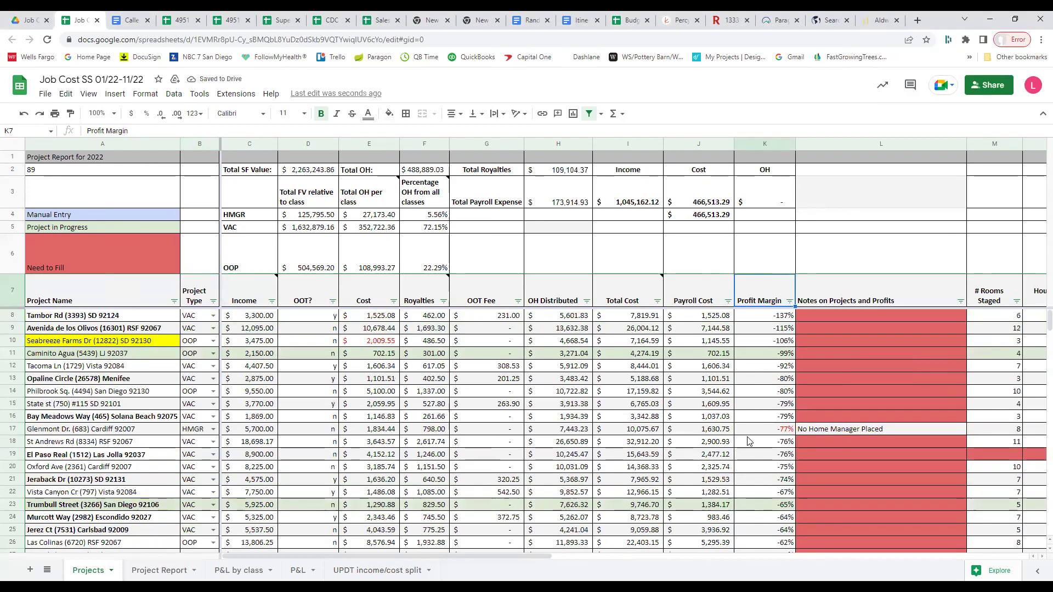
click(232, 111)
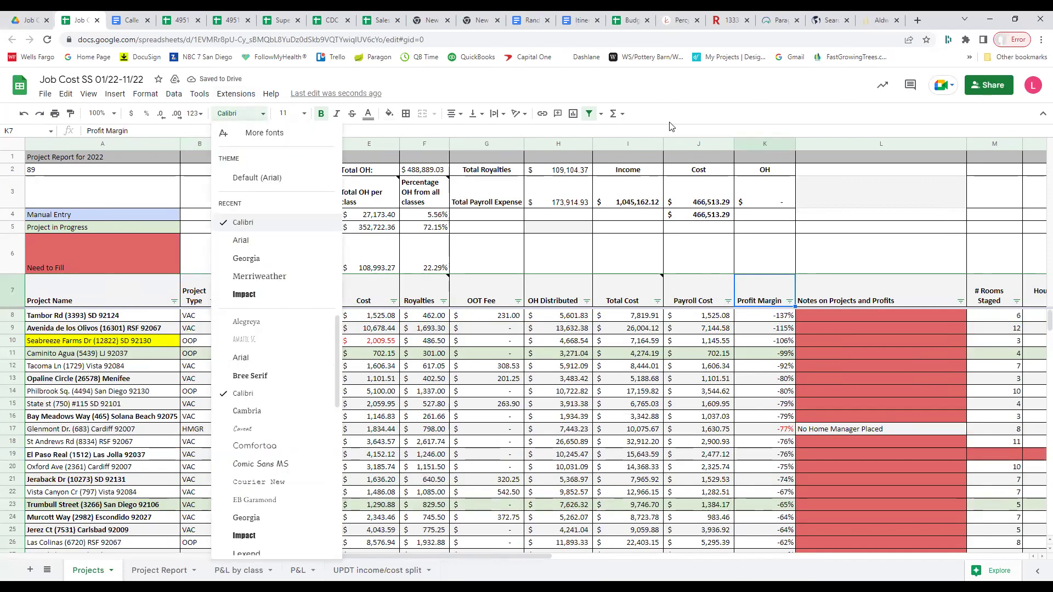
Examine the sorted Projects sheet from the lowest profit margins through the break-even rows, comparing project types, costs and distributed overhead
click(694, 394)
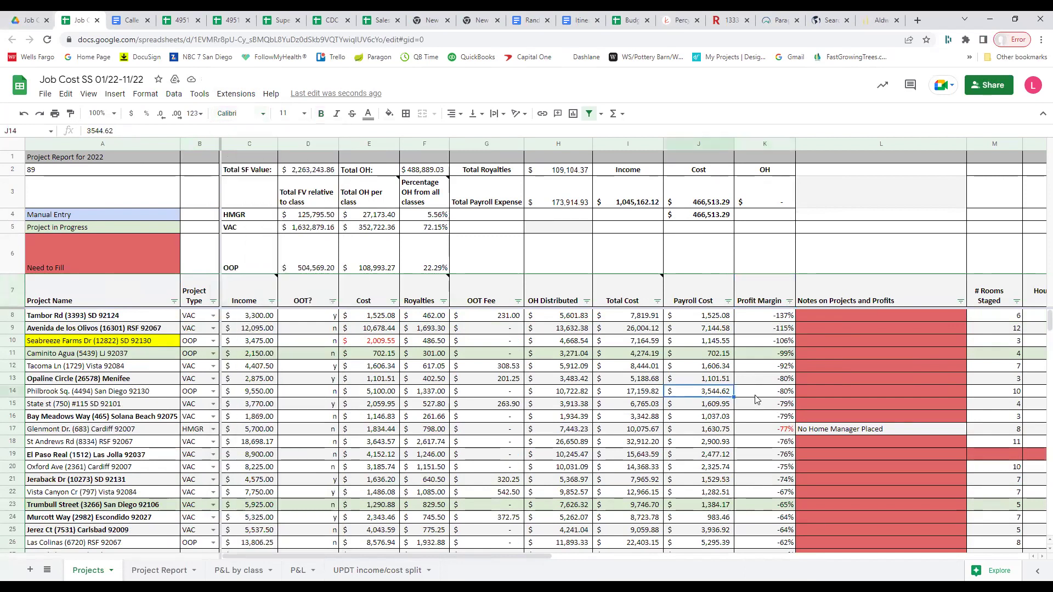
scroll(755, 399, down, 3)
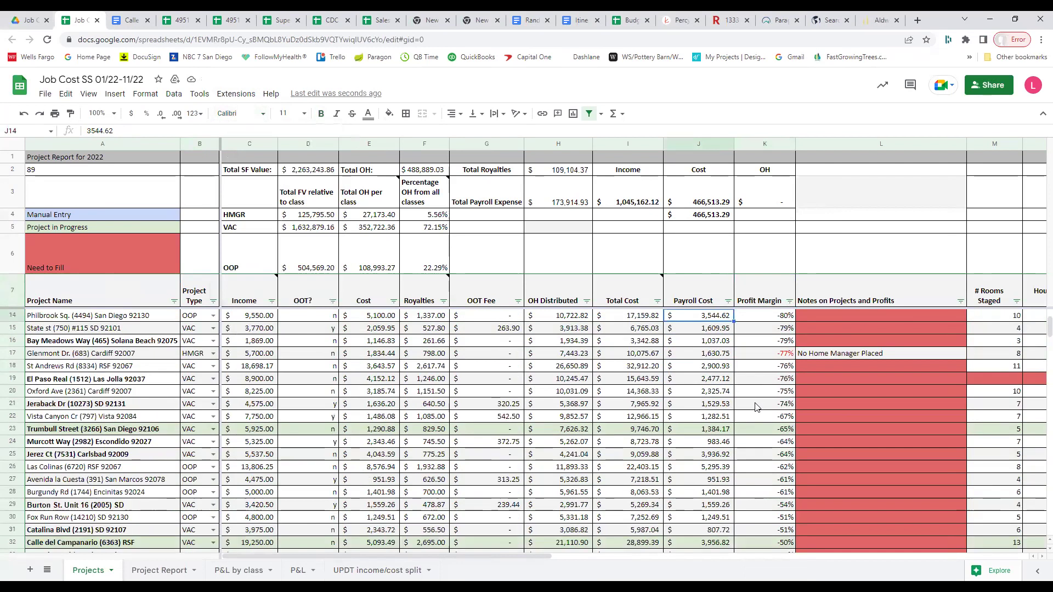
scroll(755, 406, down, 6)
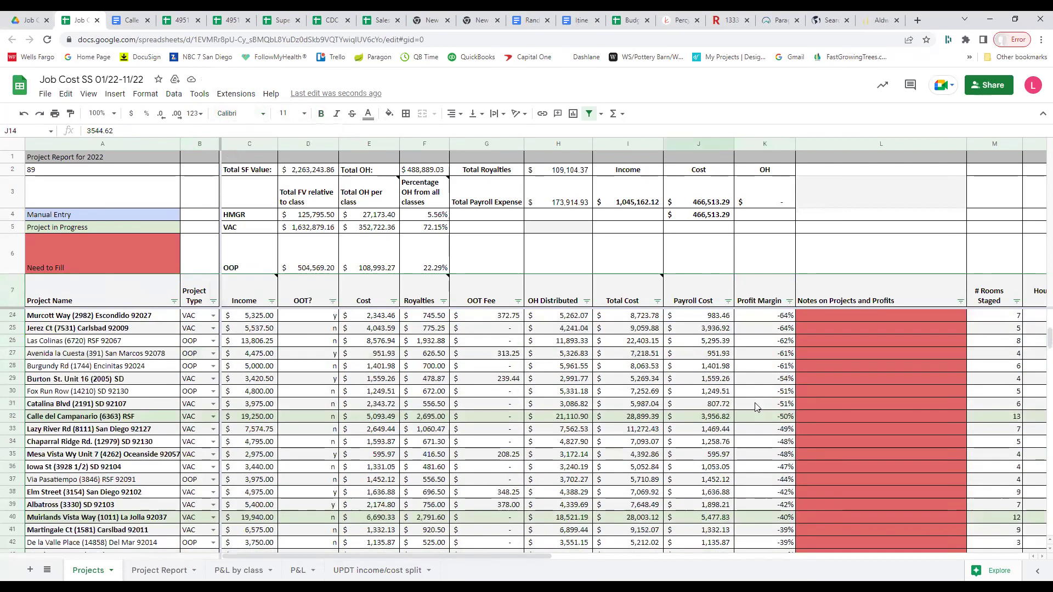
scroll(755, 406, down, 8)
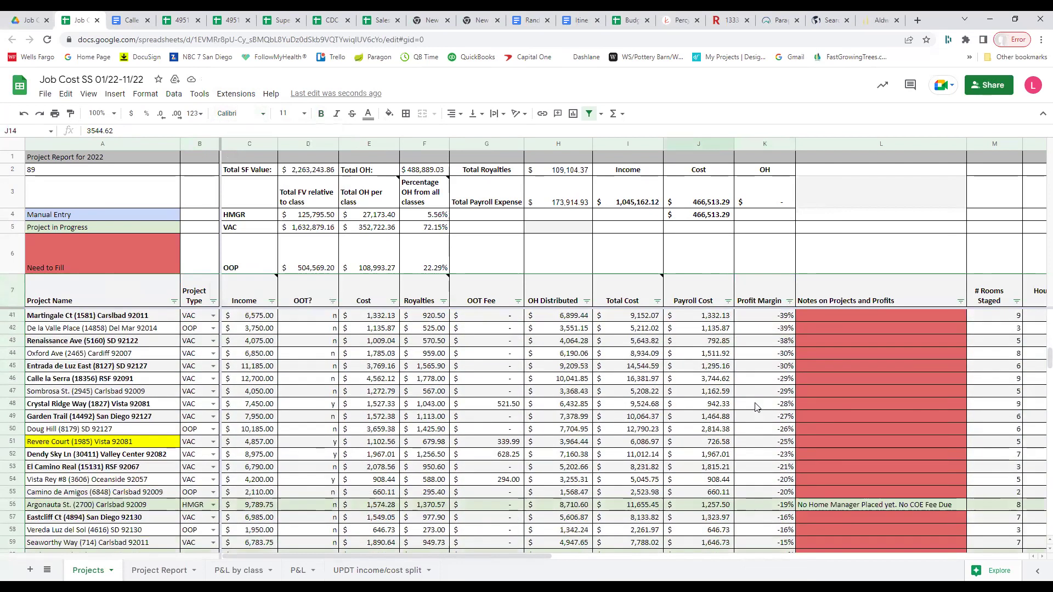
scroll(755, 406, down, 4)
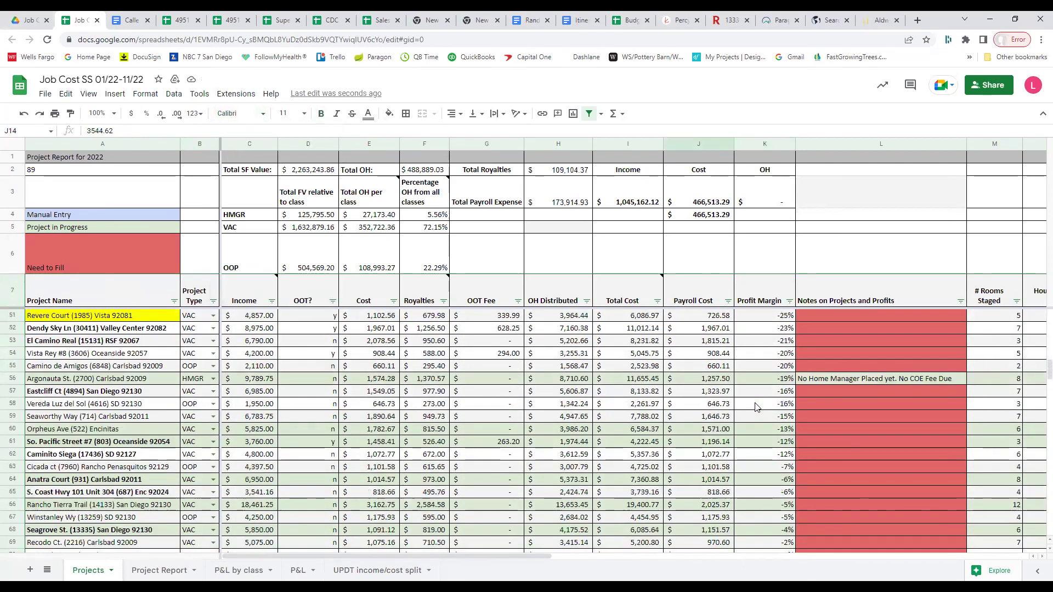
scroll(755, 406, down, 2)
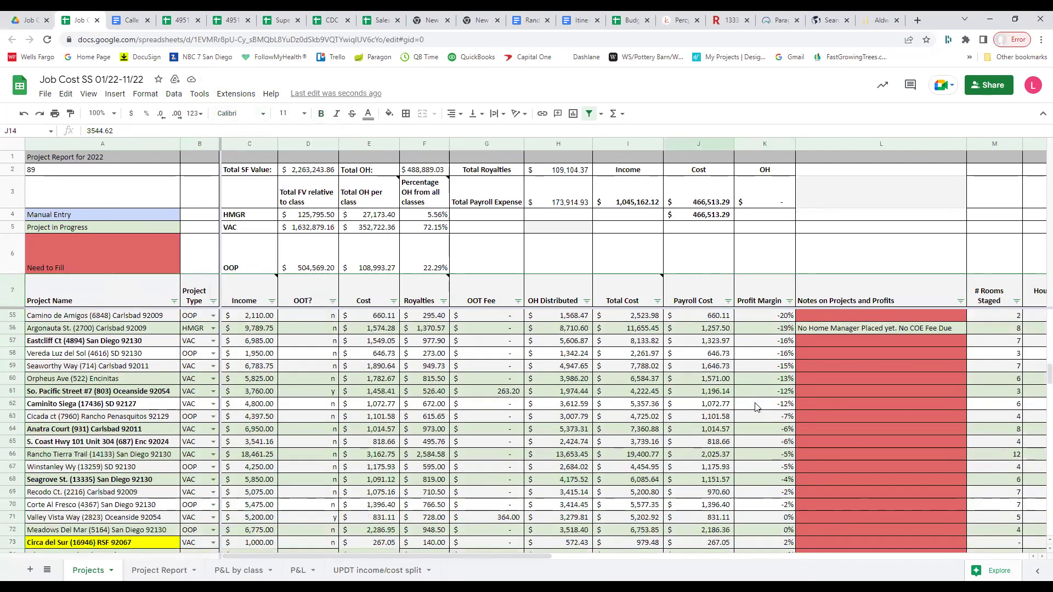
scroll(755, 407, down, 4)
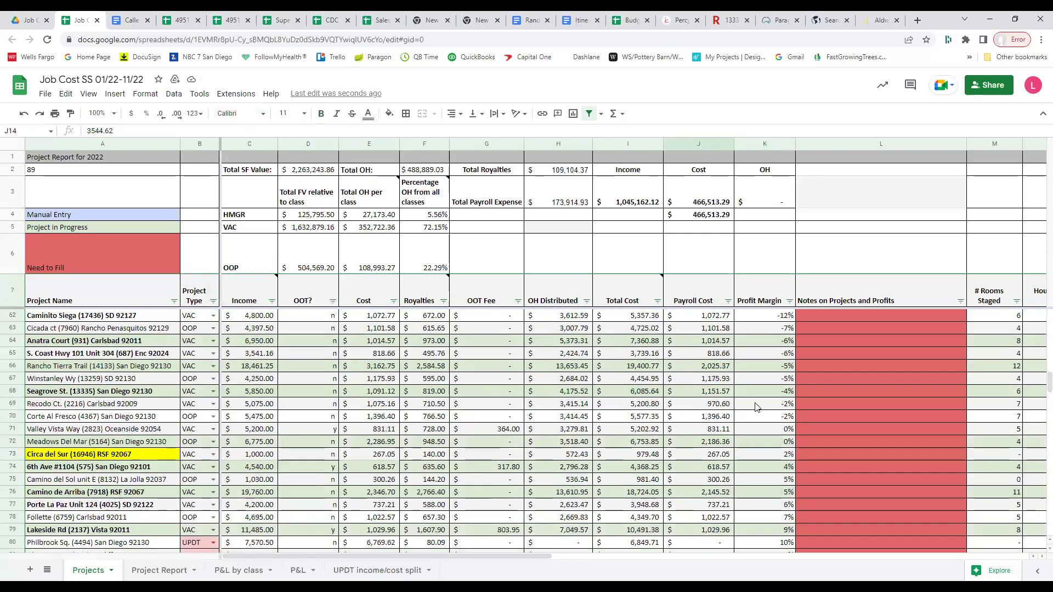
scroll(755, 407, down, 3)
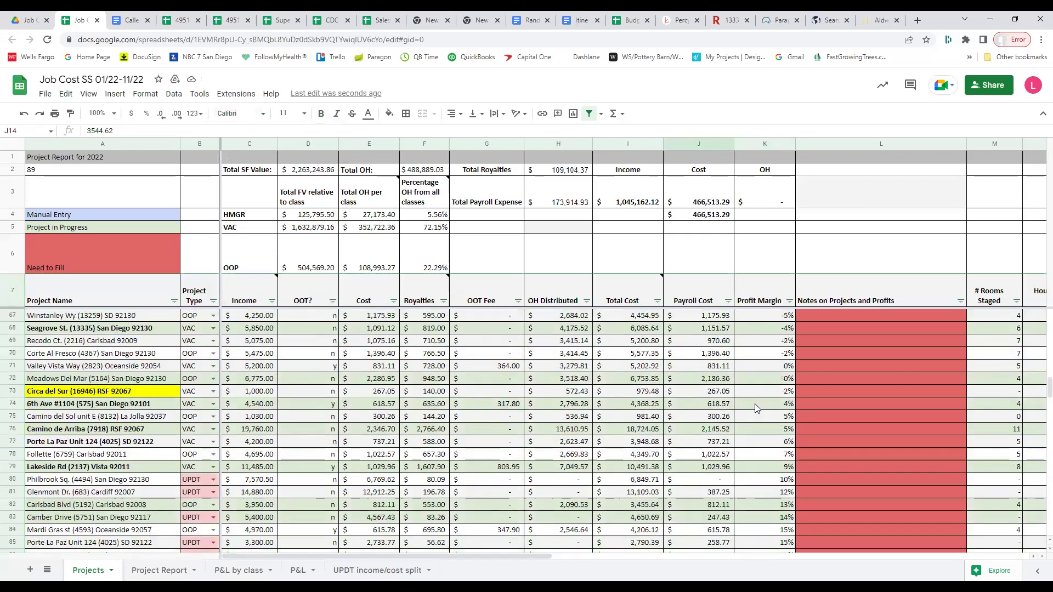
scroll(755, 406, down, 3)
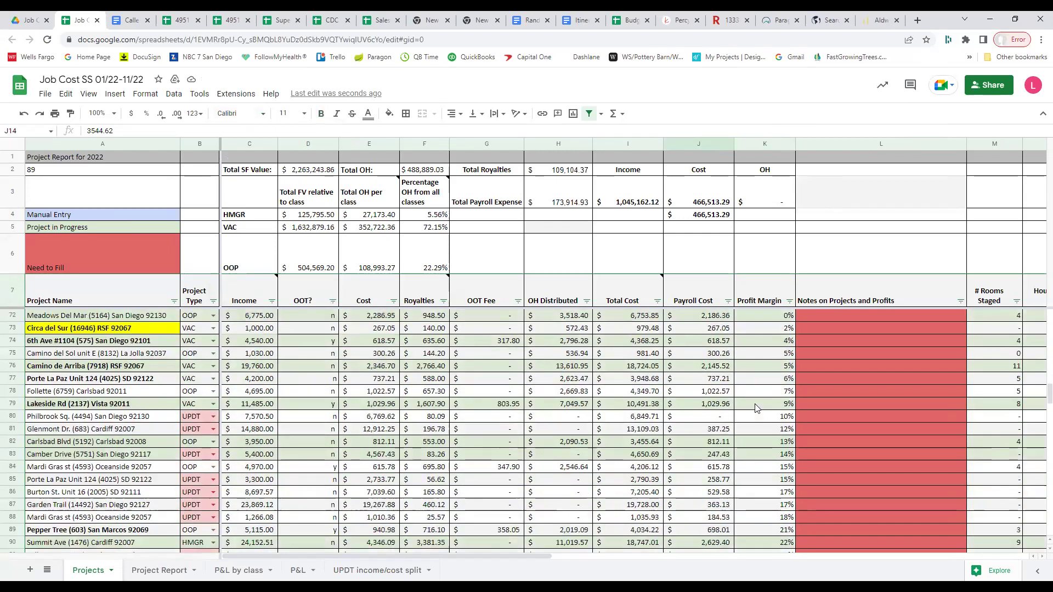
scroll(755, 407, down, 1)
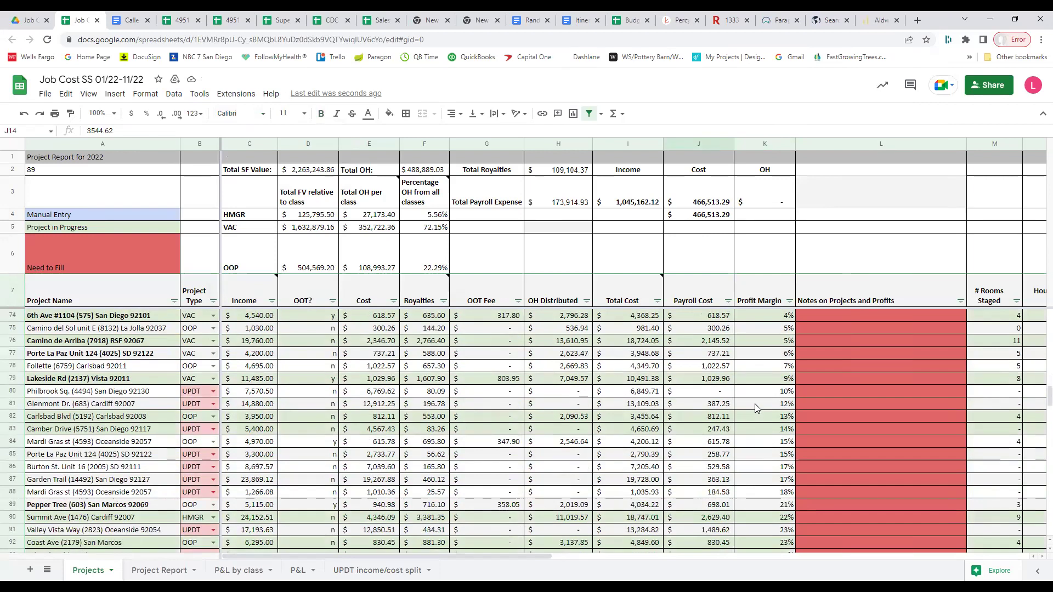
Examine the positive-margin projects through the end of the list, comparing UPDT and OOP rows, and return to the rows around break-even
scroll(755, 407, down, 5)
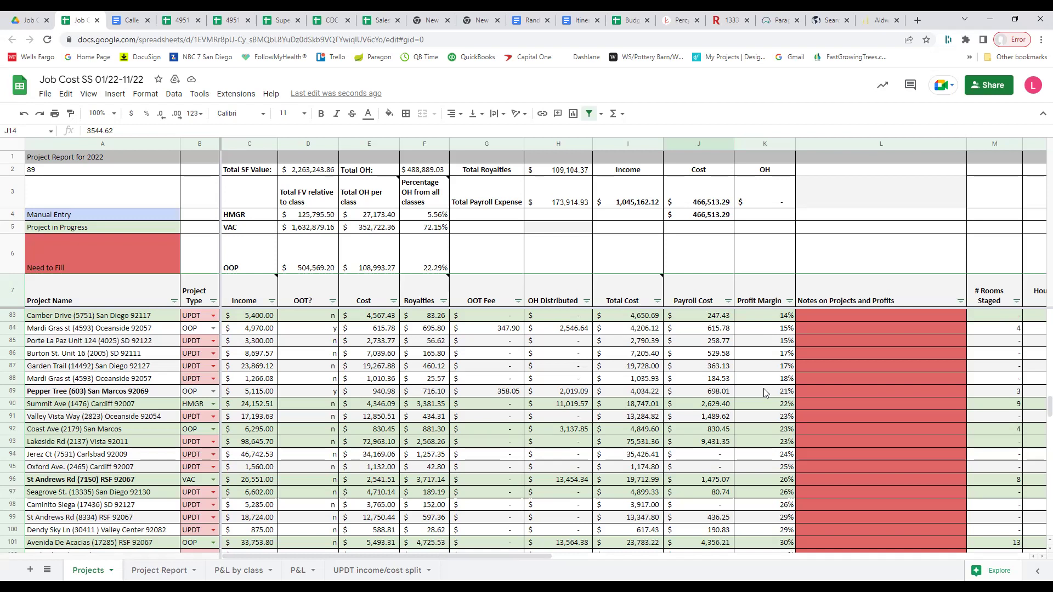
scroll(766, 393, down, 1)
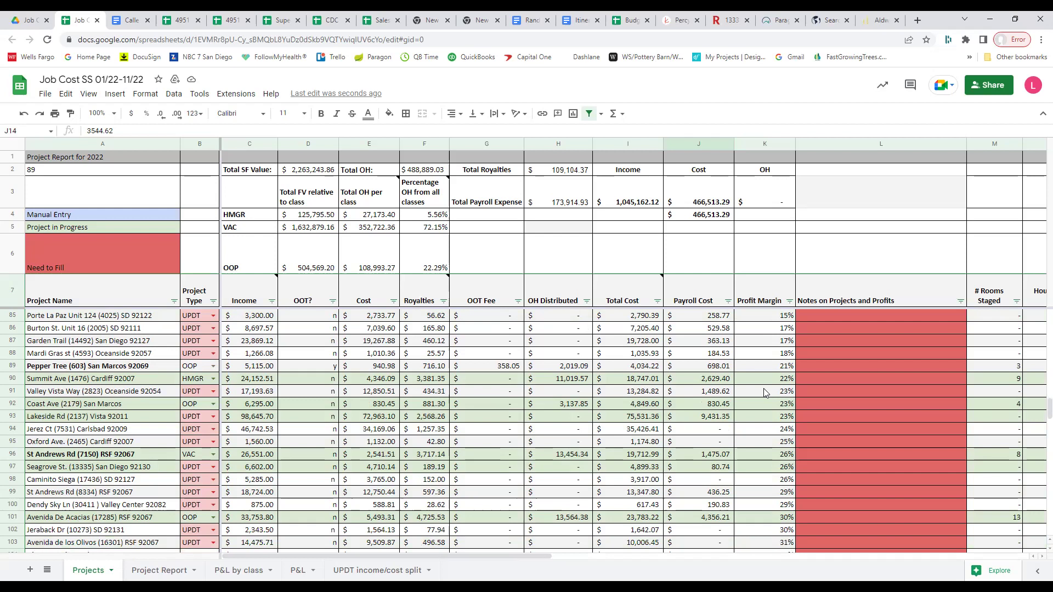
scroll(766, 393, up, 1)
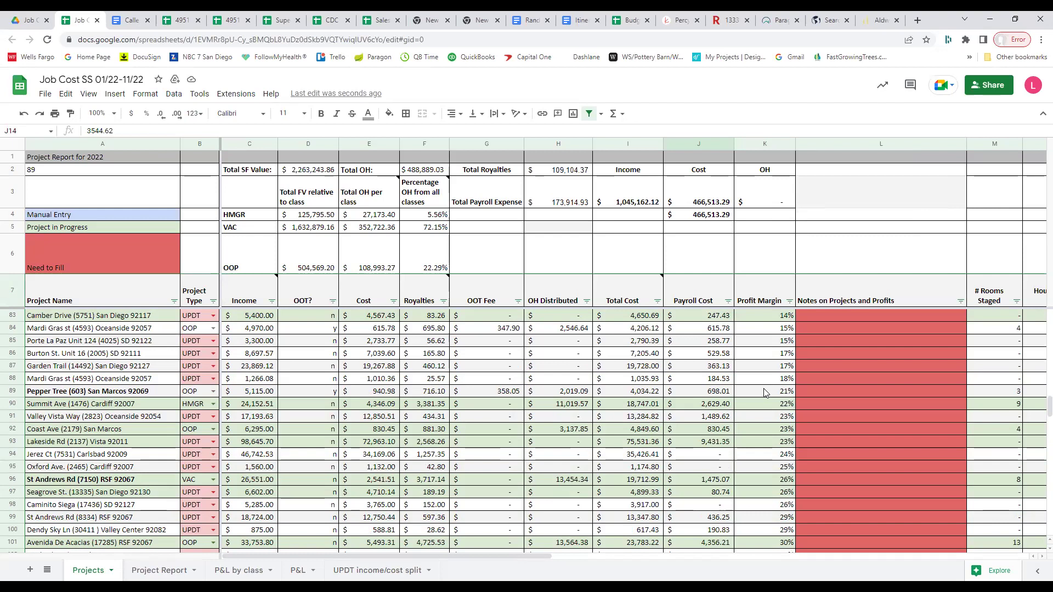
scroll(766, 394, down, 5)
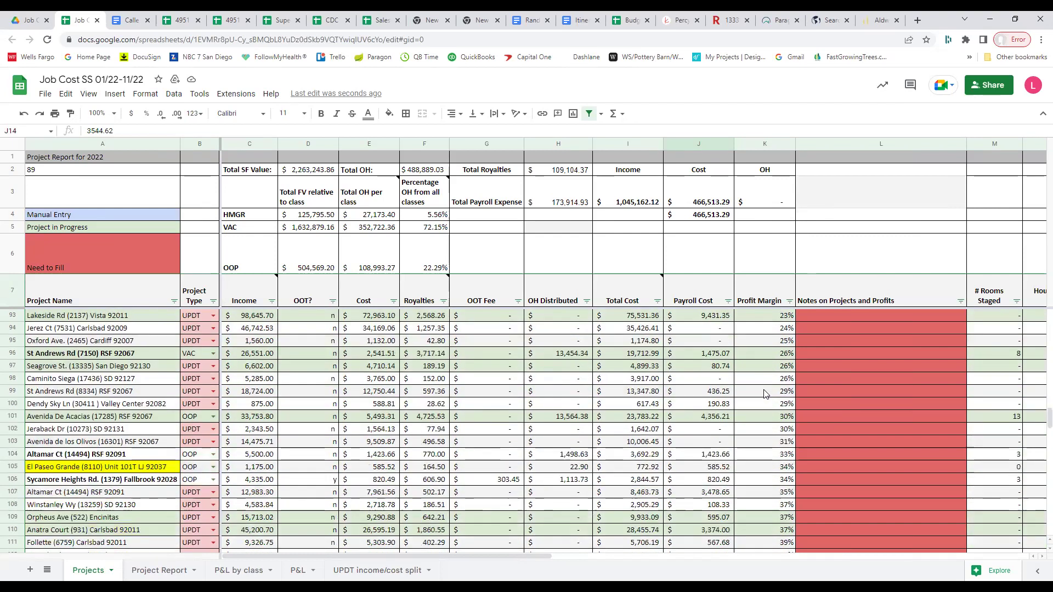
scroll(766, 393, down, 1)
scroll(766, 393, down, 5)
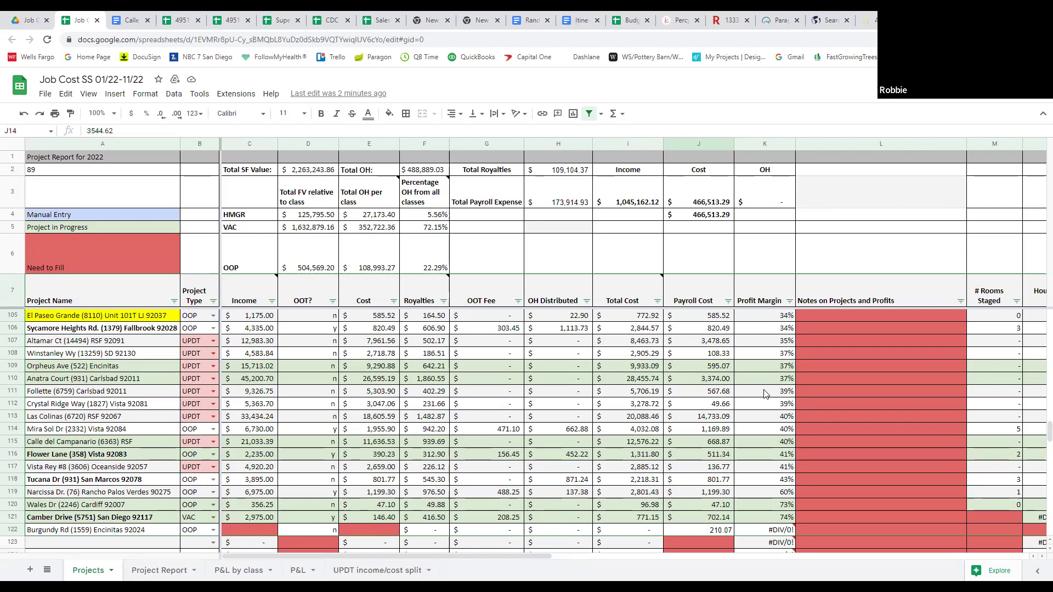
scroll(778, 373, up, 2)
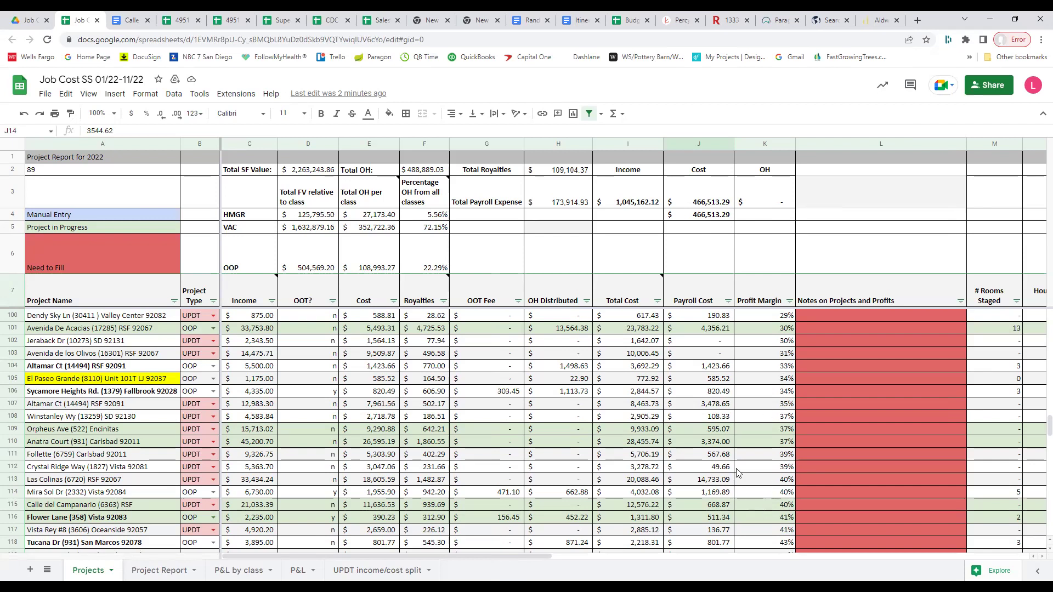
scroll(763, 445, up, 10)
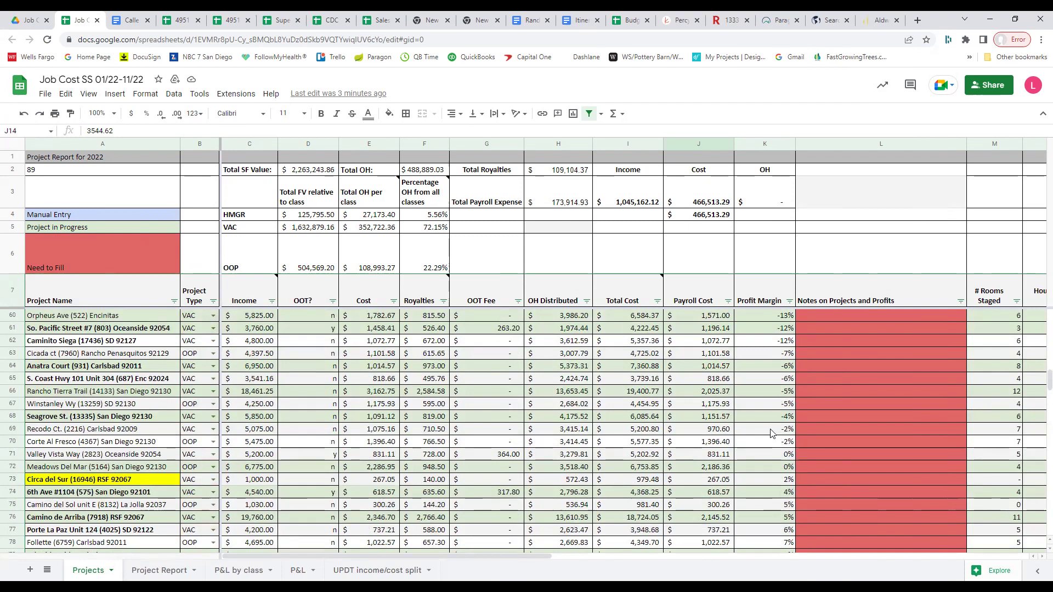
scroll(770, 433, up, 1)
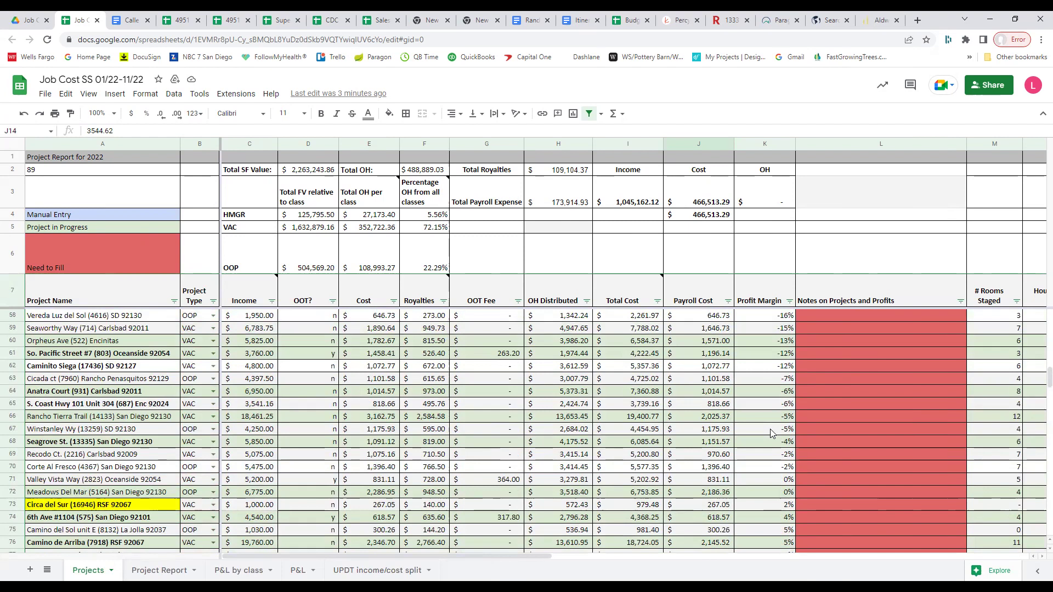